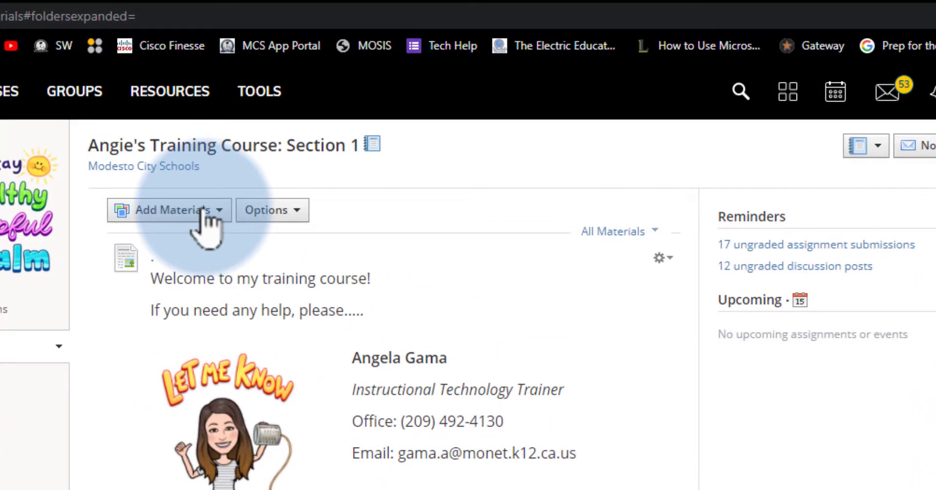
Step: Add a new assignment named 'WeVideo Assignment' with the description 'Here are your instructions.'
click(204, 211)
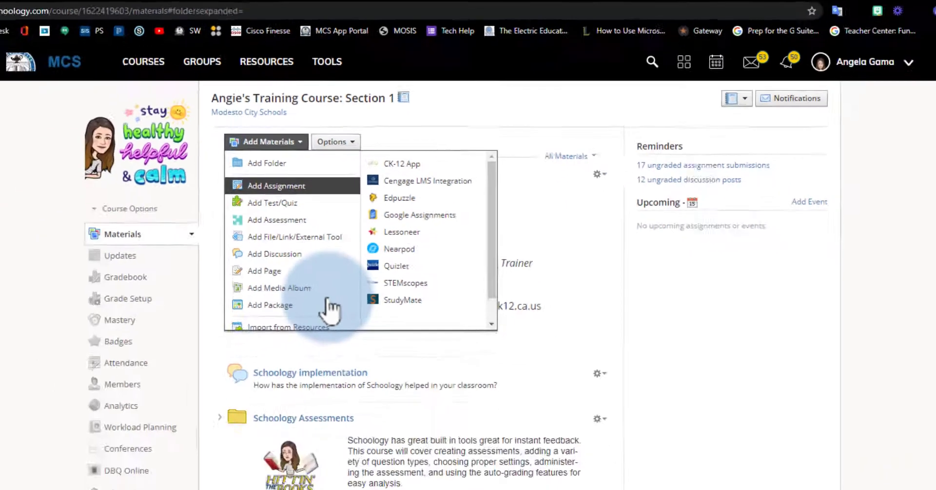
click(251, 276)
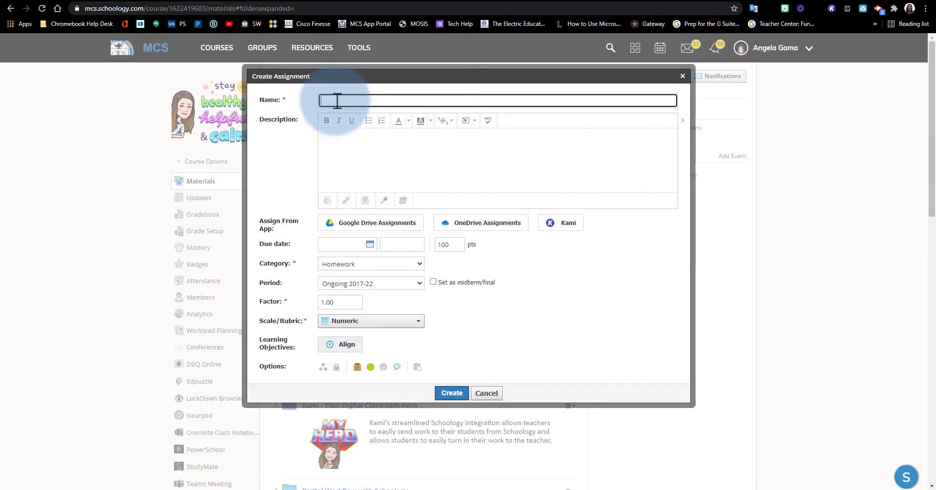
text(WeVideo Assignment)
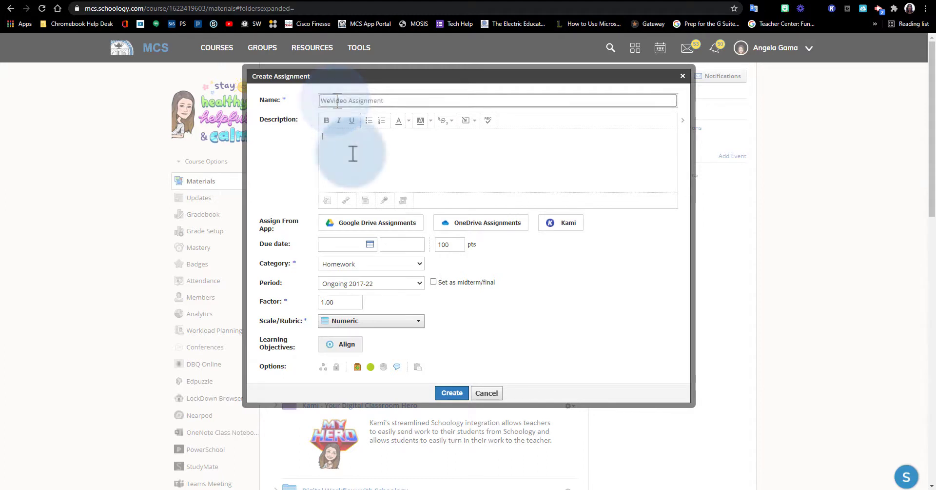
click(352, 154)
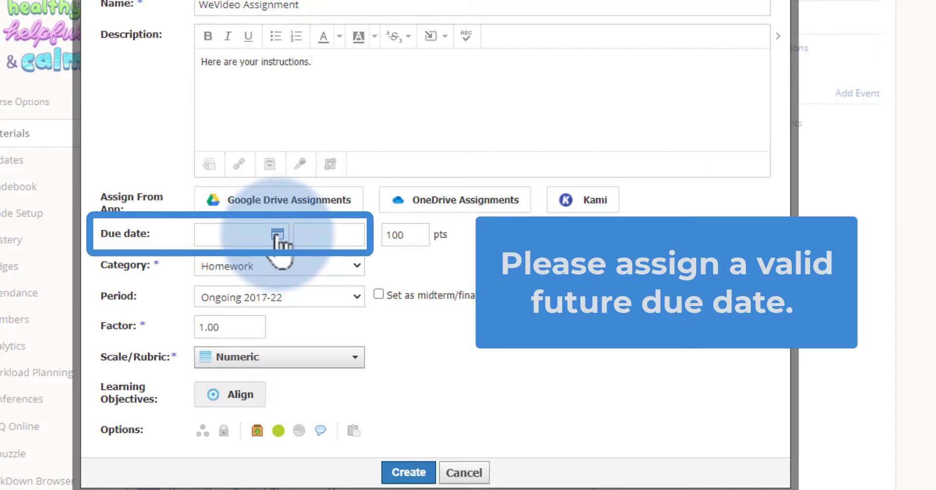
Step: Set the assignment due date to April 30, 2021 at 11:59PM
click(277, 235)
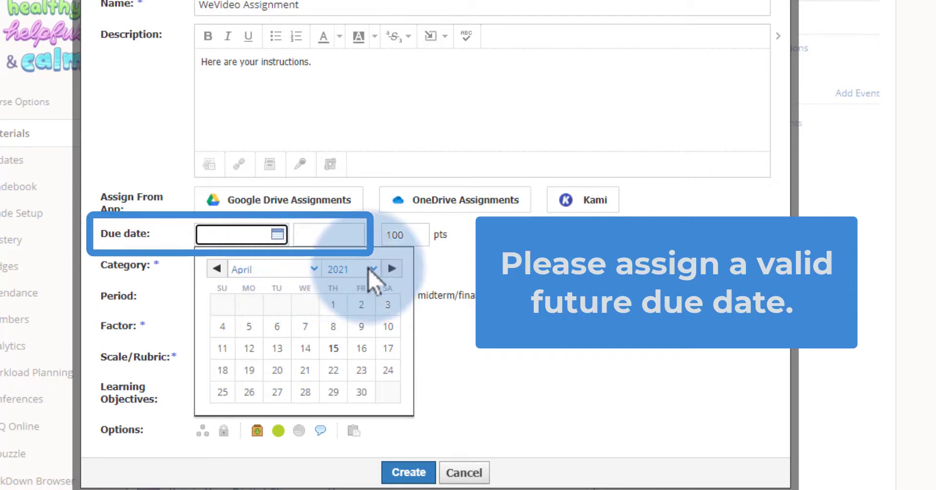
click(361, 392)
click(326, 239)
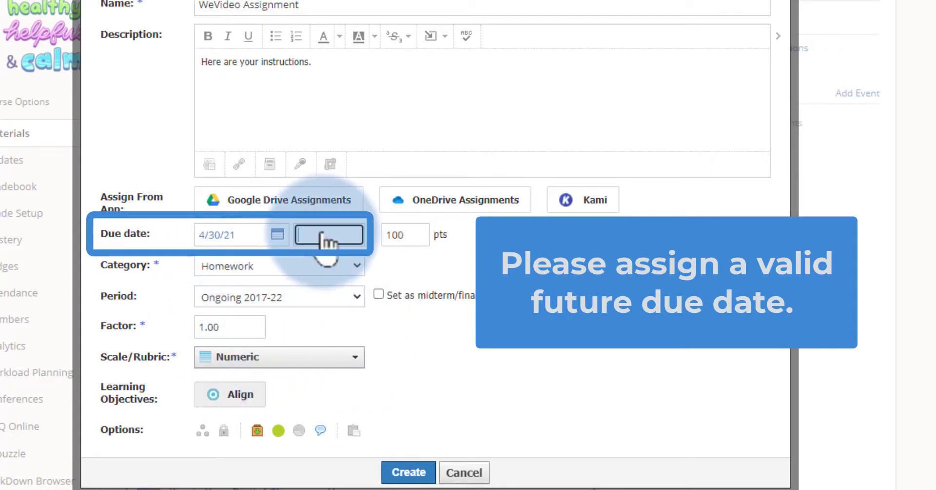
text(11:00 AM)
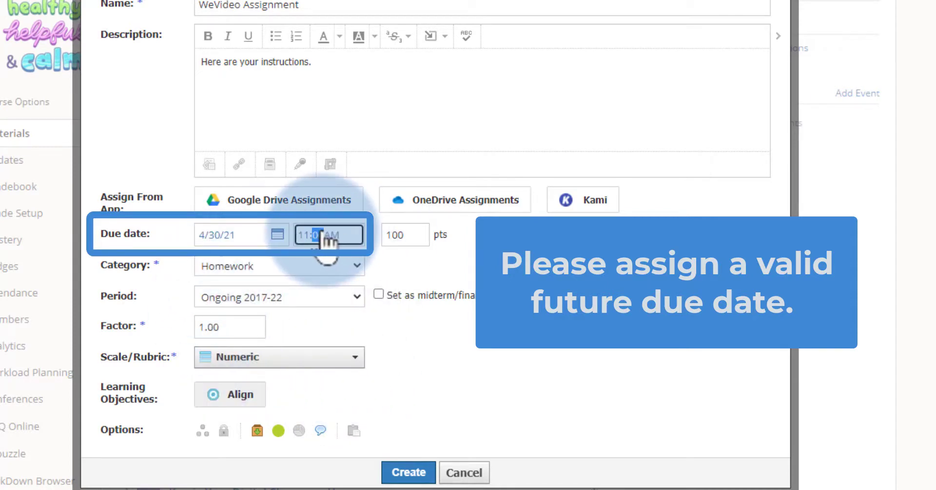
text(p)
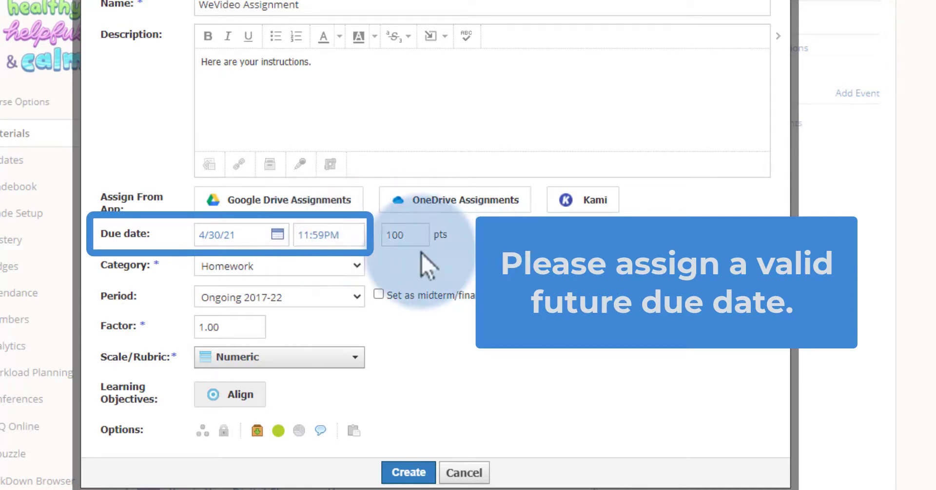
Step: Change the points from 100 to 10 and disable comments
click(415, 235)
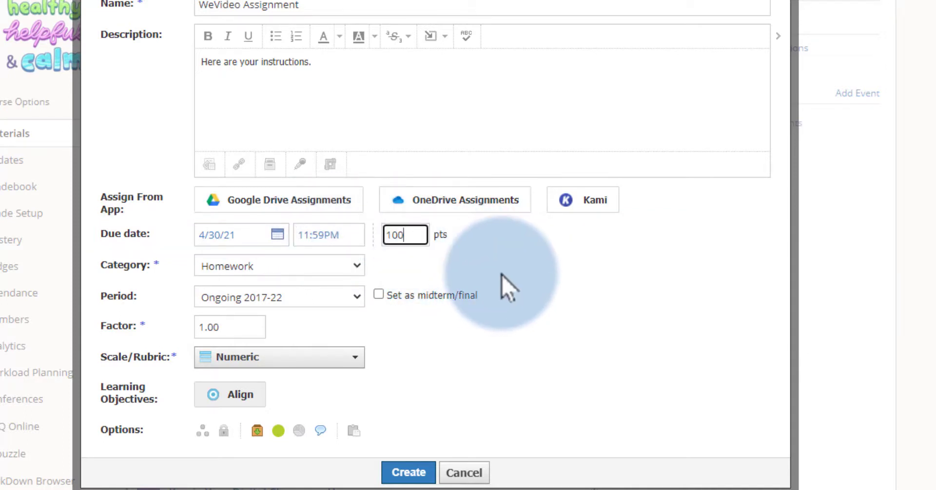
key(BackSpace)
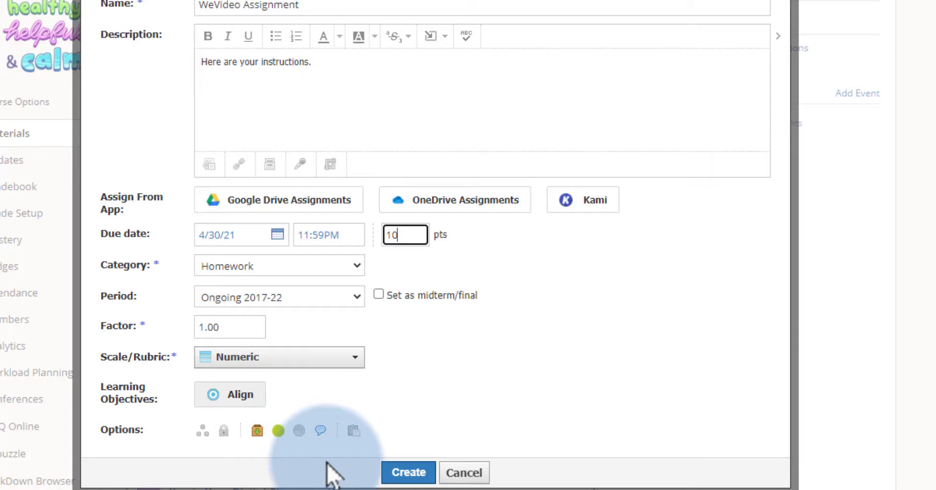
click(320, 431)
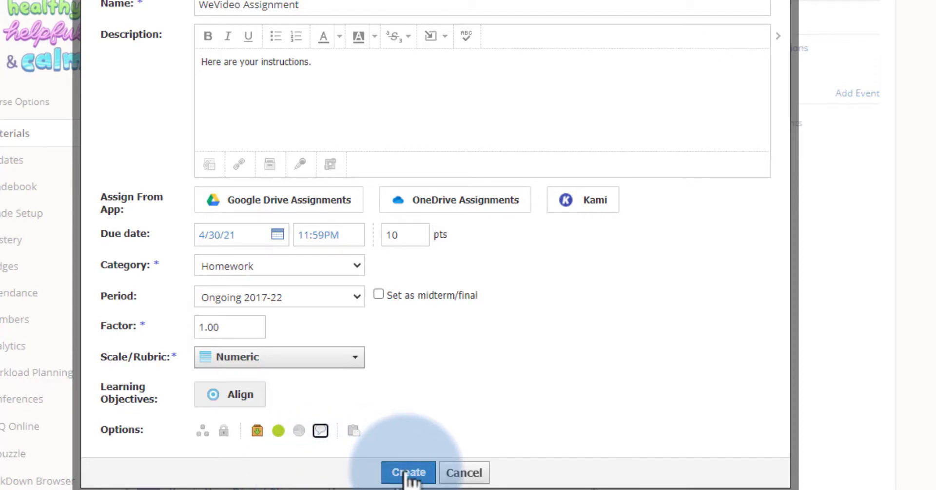
Step: Create the assignment and check that WeVideo Assignment appears in Materials, due April 30, 2021
click(407, 473)
scroll(390, 360, down, 5)
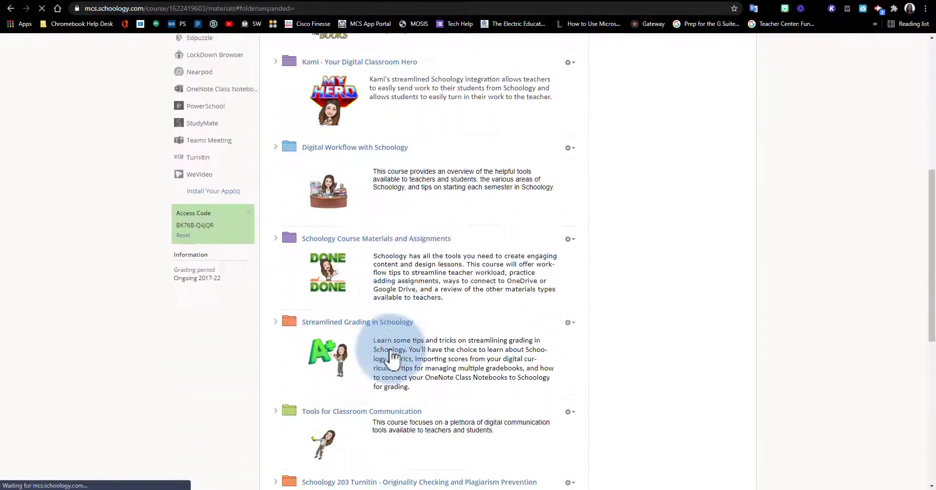
scroll(391, 349, down, 8)
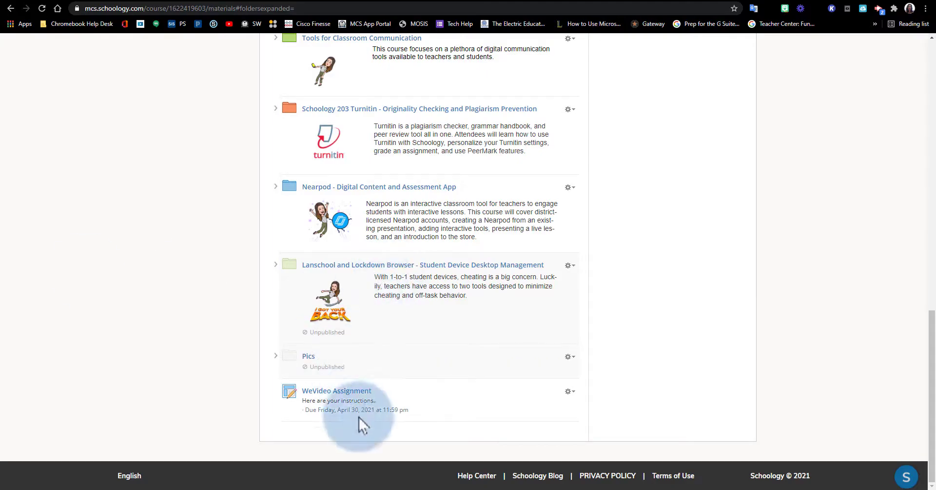
scroll(369, 368, up, 4)
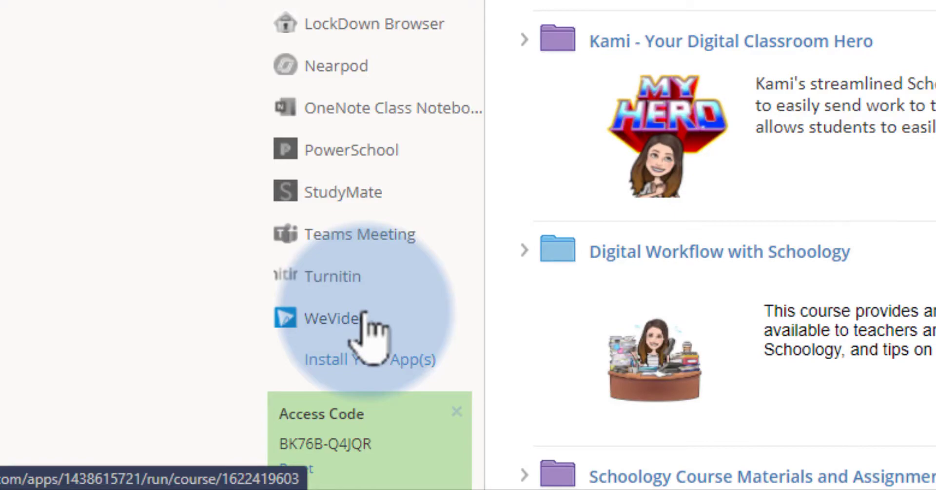
Step: Launch WeVideo from the course sidebar and create a new blank Video project
click(363, 318)
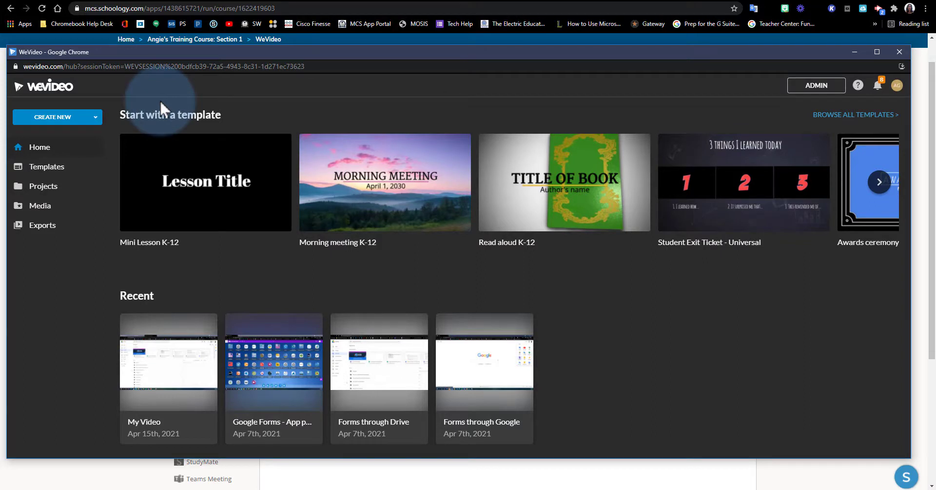
click(96, 119)
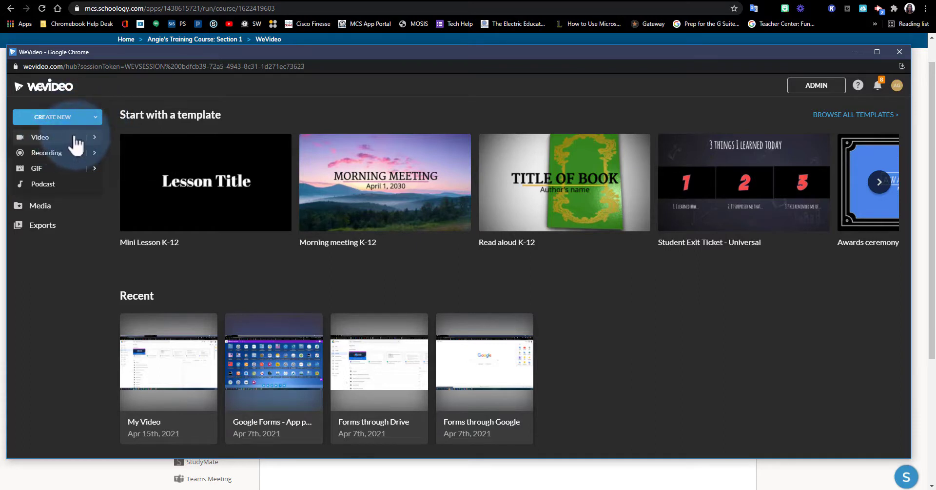
click(76, 139)
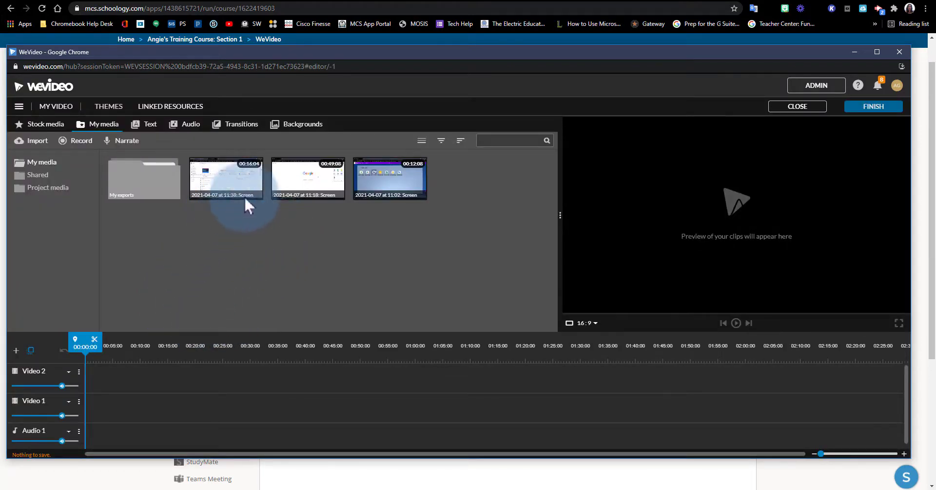
Step: Place the 00:16:04 screen recording from My media onto the Video 1 track
click(222, 181)
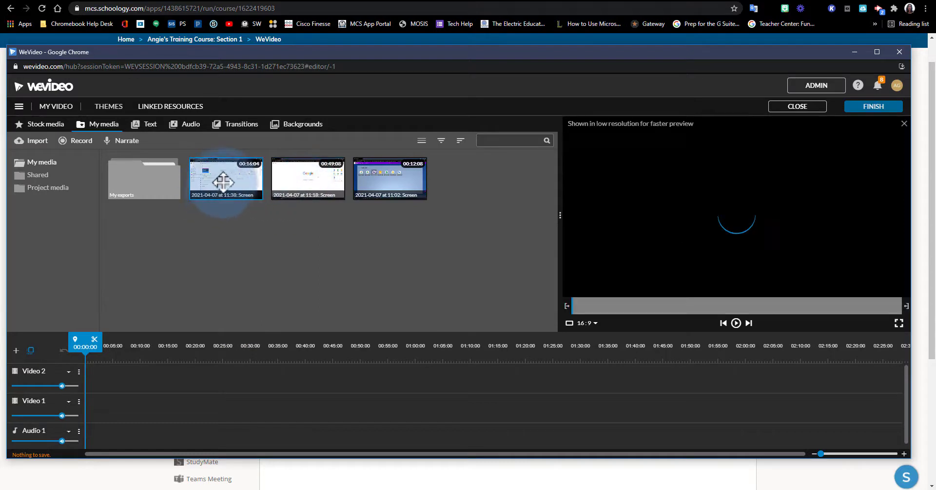
drag(223, 181, 97, 406)
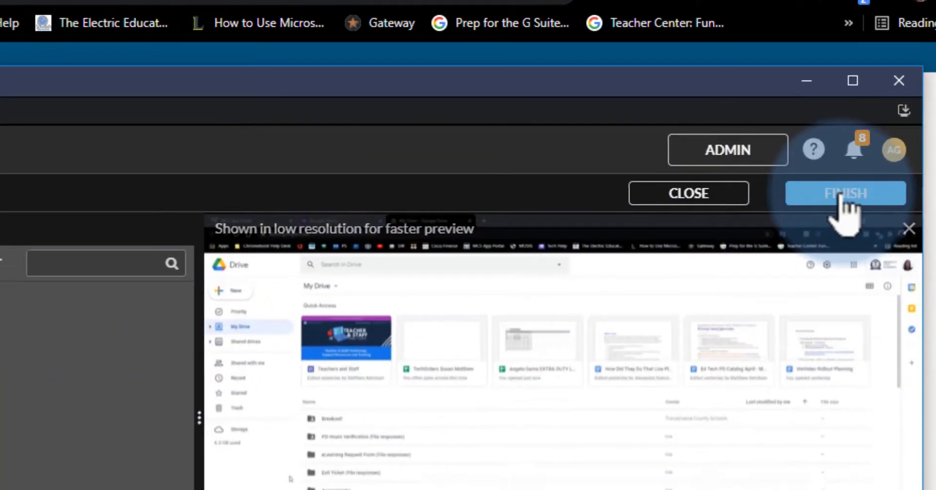
Step: Begin the export and replace the title 'My Video 2' with 'WeVideo Submission'
click(804, 221)
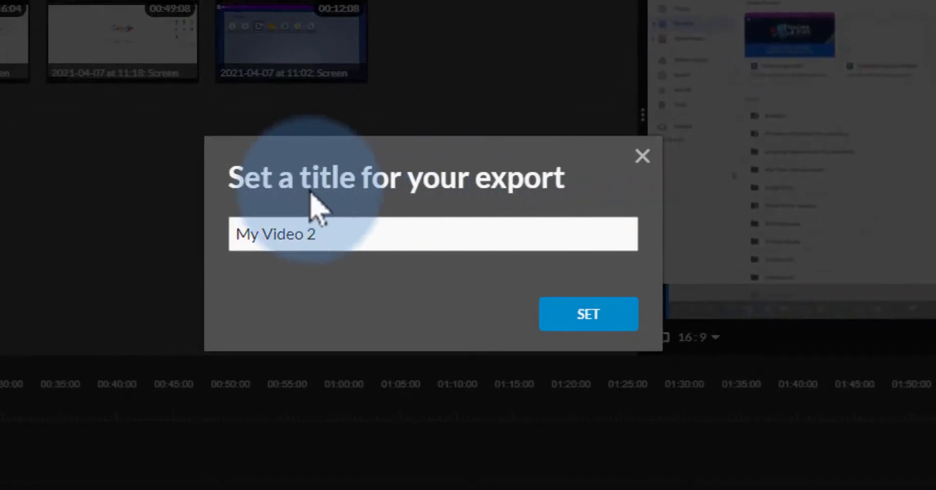
drag(335, 234, 228, 233)
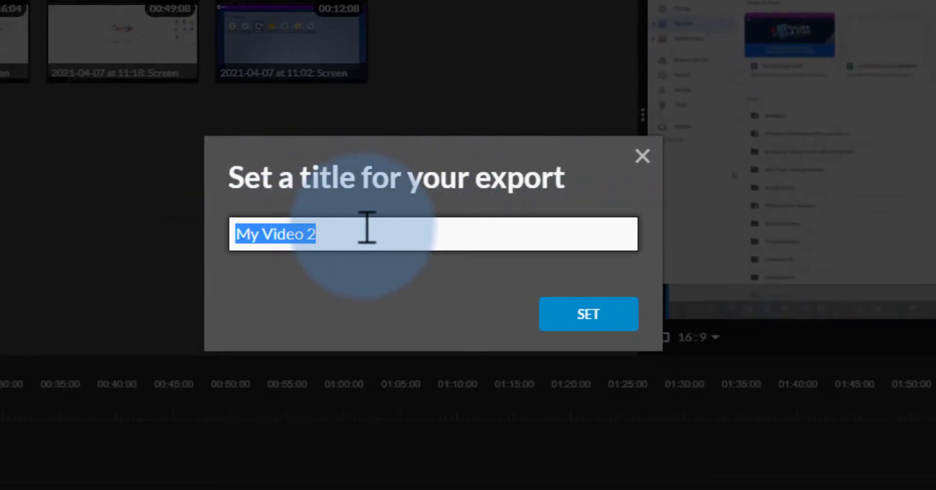
text(We)
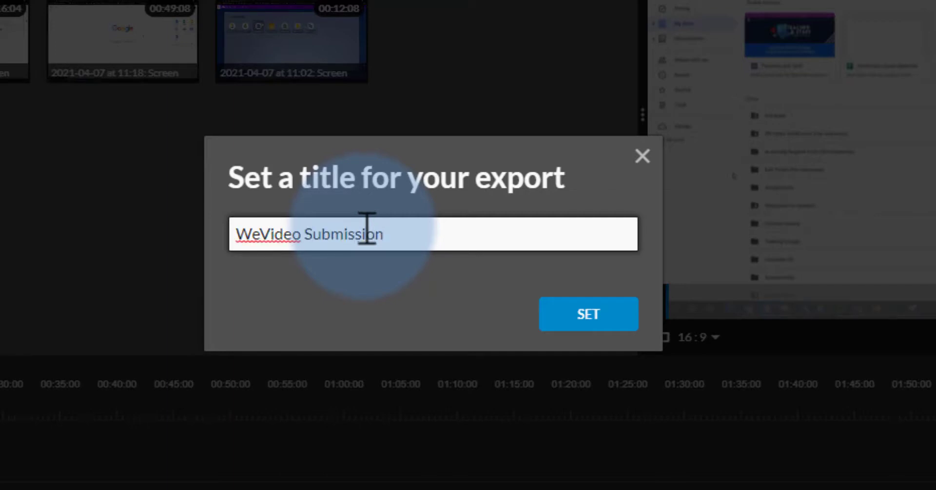
click(579, 323)
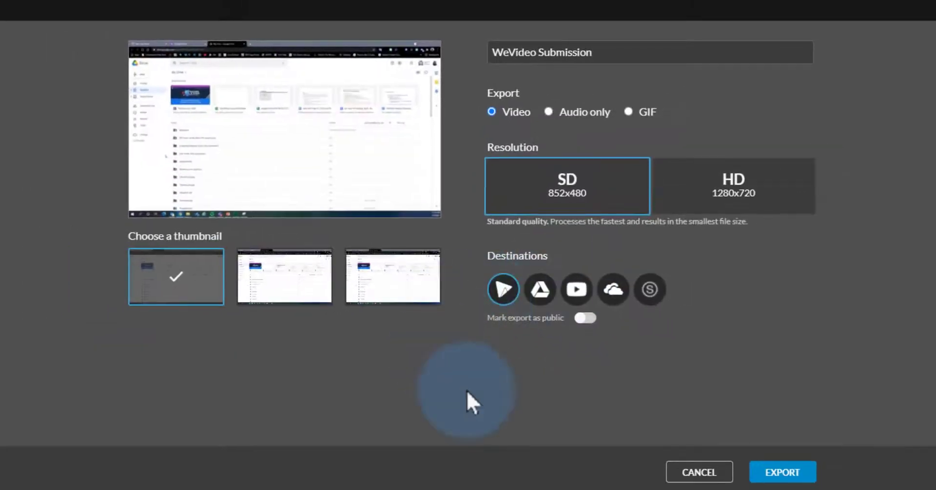
Step: Export the video to Schoology, targeting the 'WeVideo Assignment' assignment
click(649, 289)
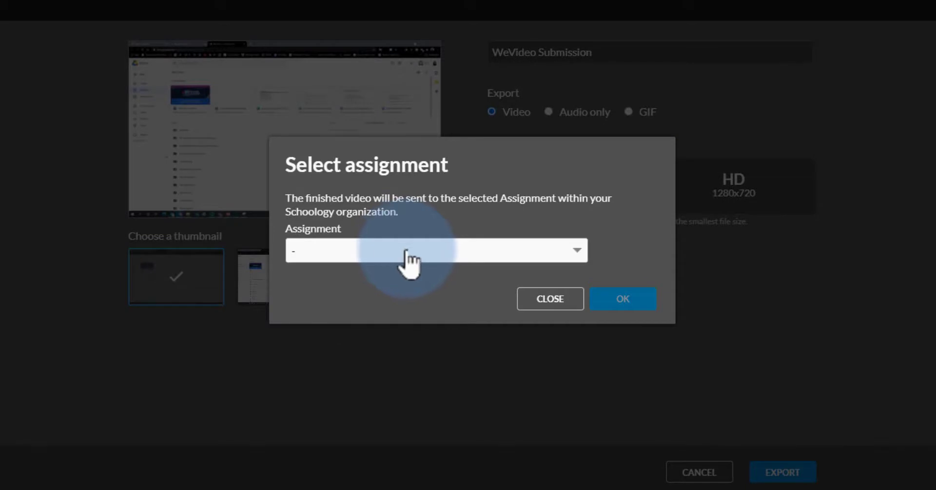
click(410, 252)
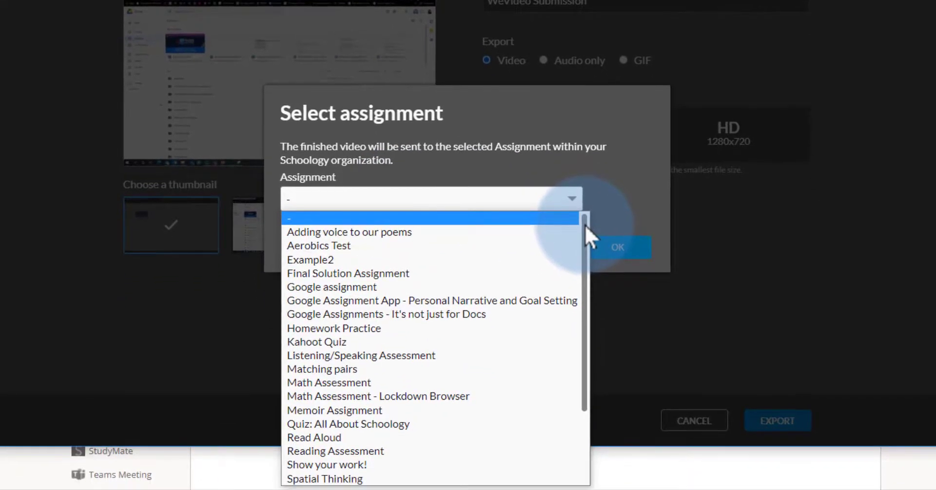
drag(588, 264, 587, 323)
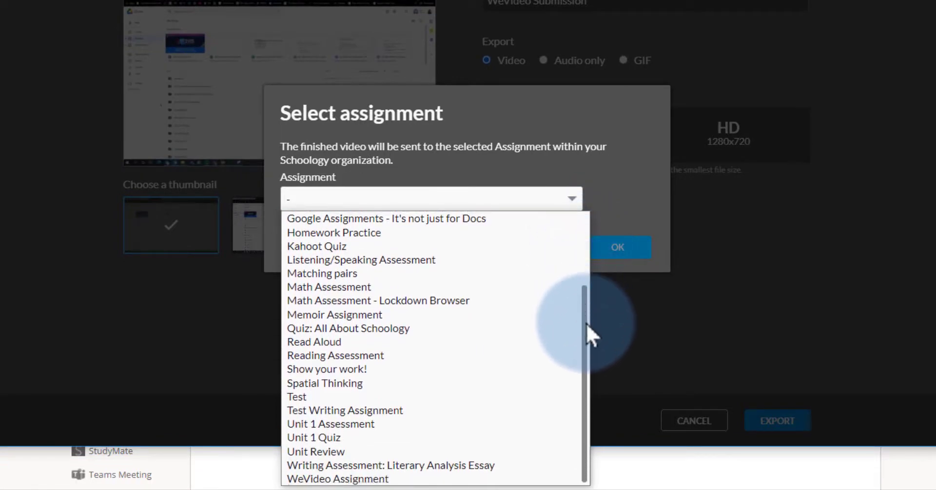
click(323, 478)
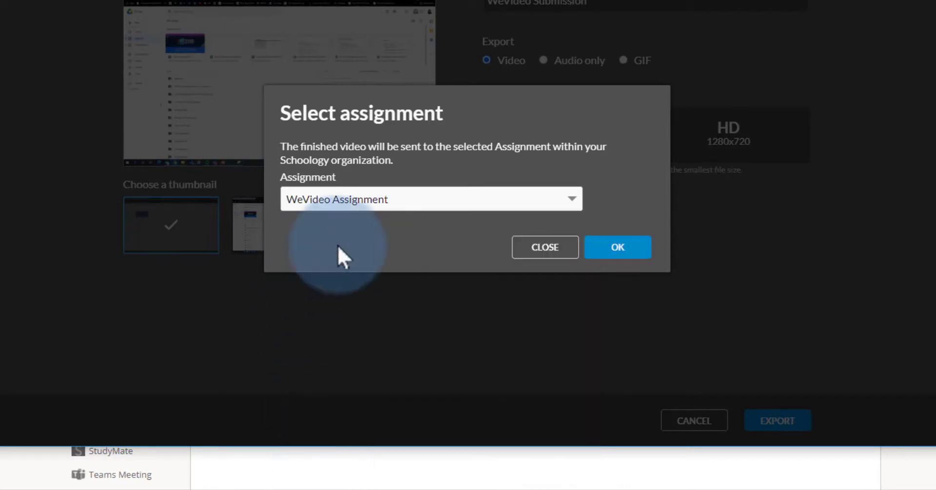
click(620, 252)
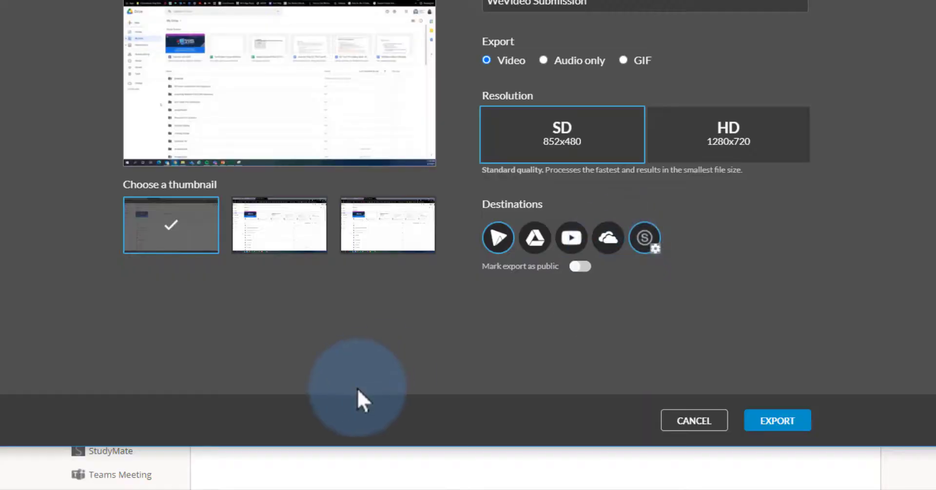
click(779, 422)
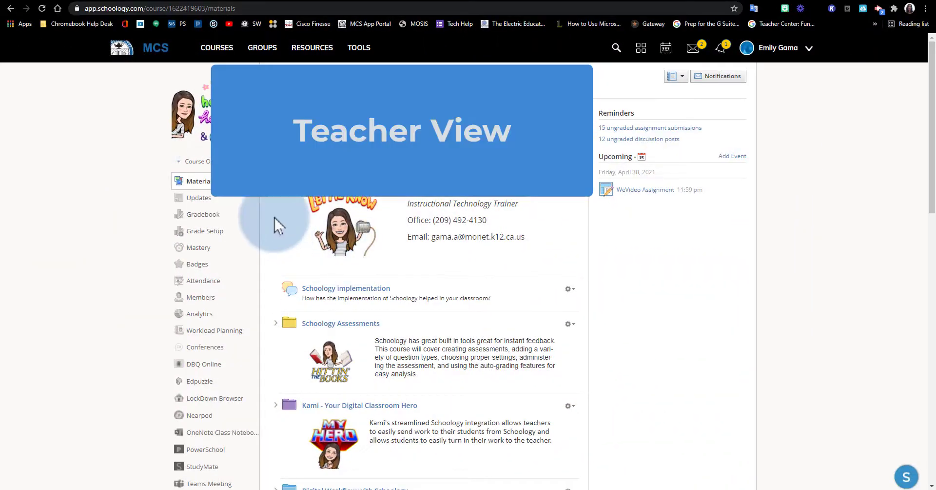
Step: Scroll down the course Materials page and open WeVideo Assignment
scroll(307, 254, down, 15)
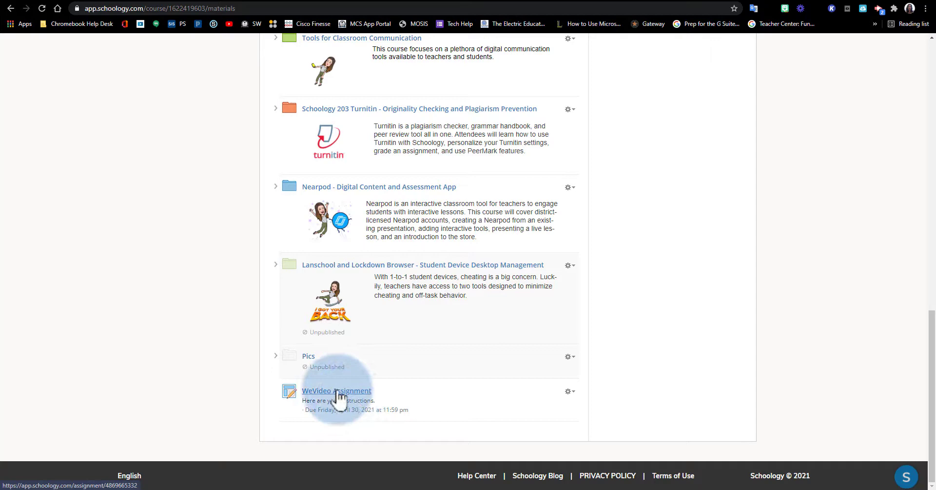
click(337, 391)
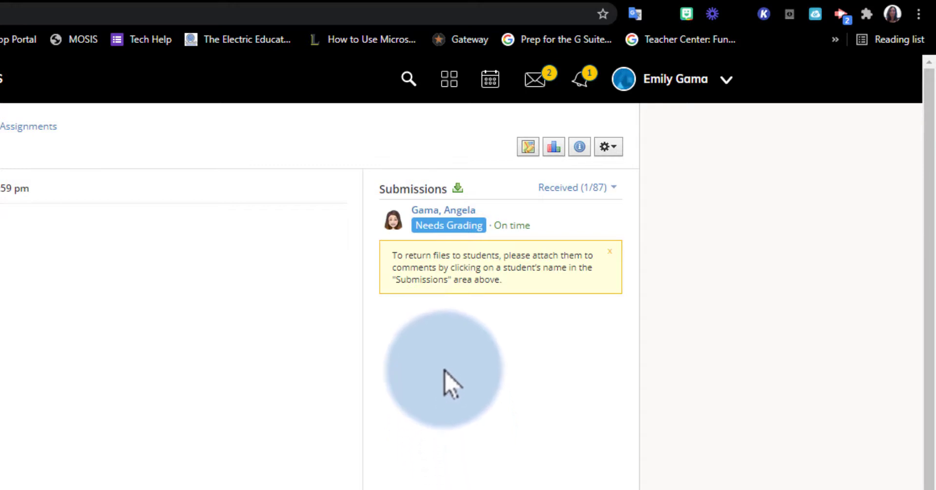
Step: Open the student's WeVideo Submission.mp4, play it briefly full screen, then pause and exit
click(441, 211)
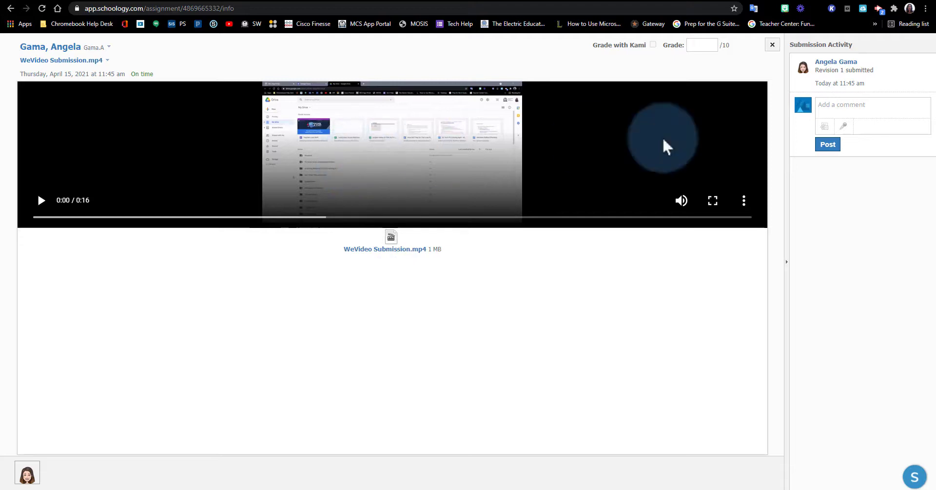
click(715, 200)
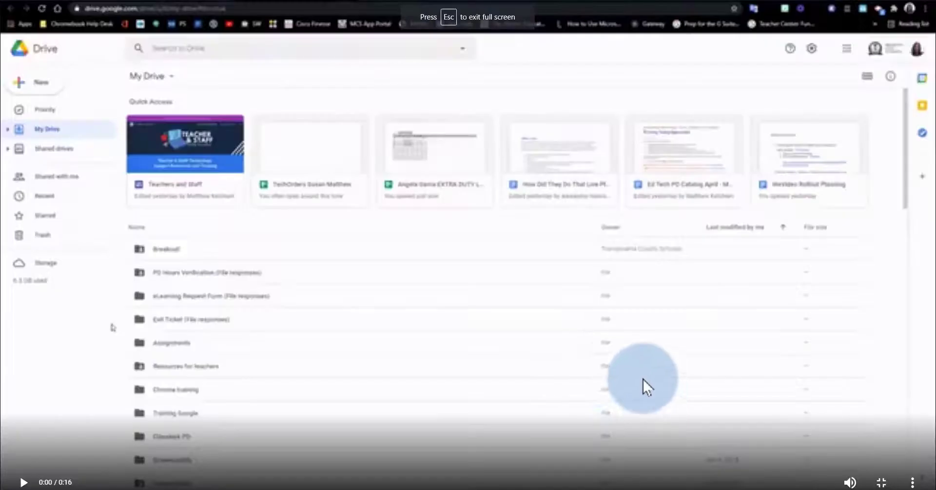
click(23, 482)
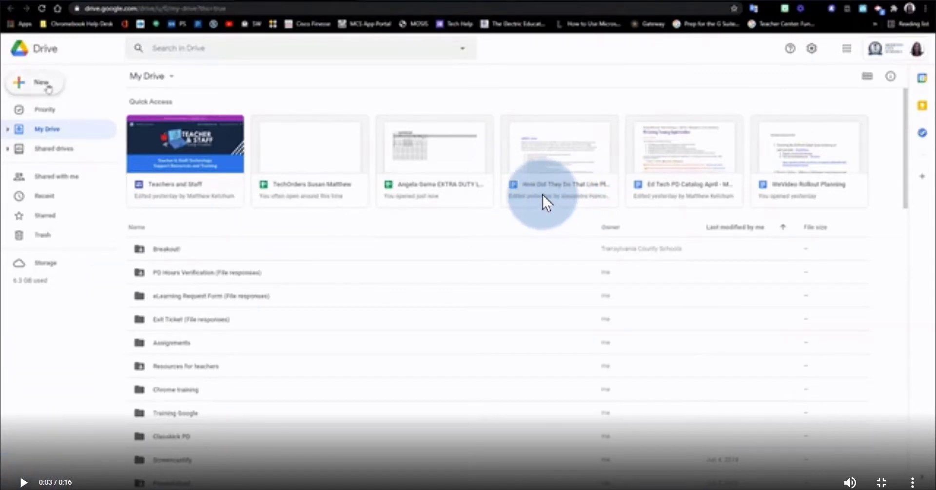
key(Escape)
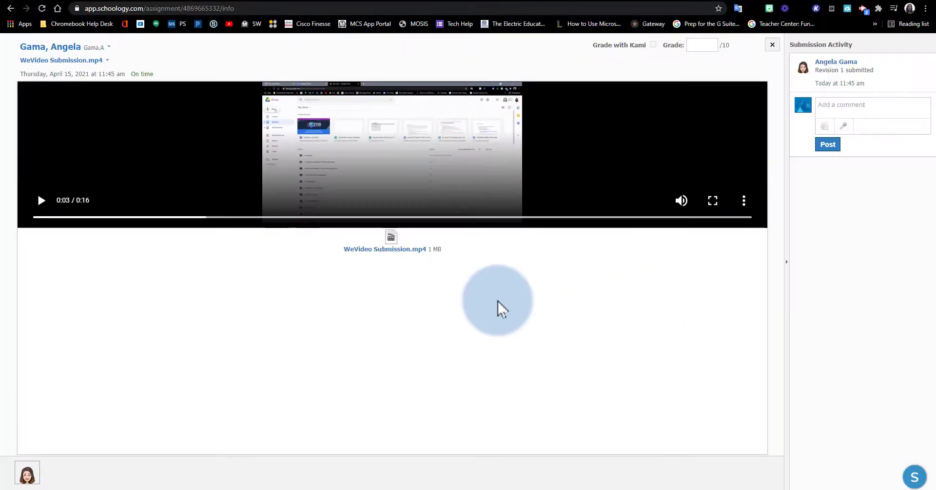
Step: Enter a grade of 10, leave Show to student off, and submit the grade
mouse_move(624, 38)
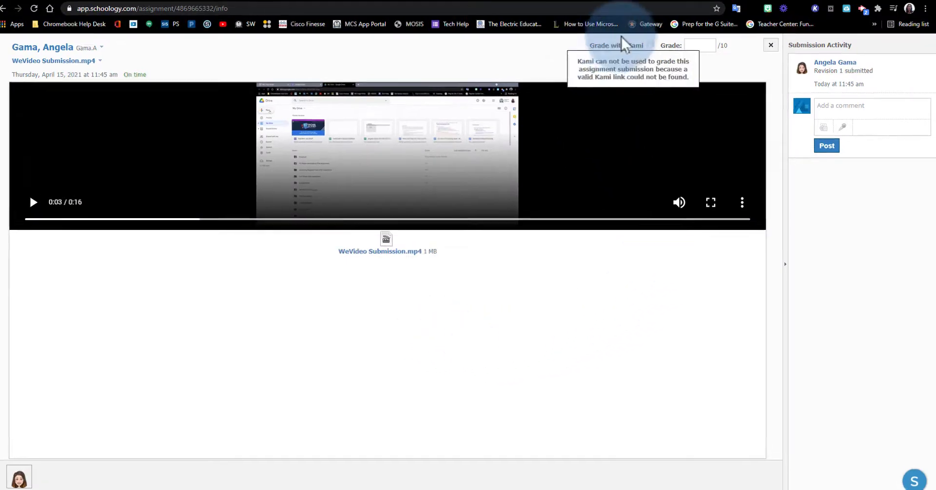
click(700, 45)
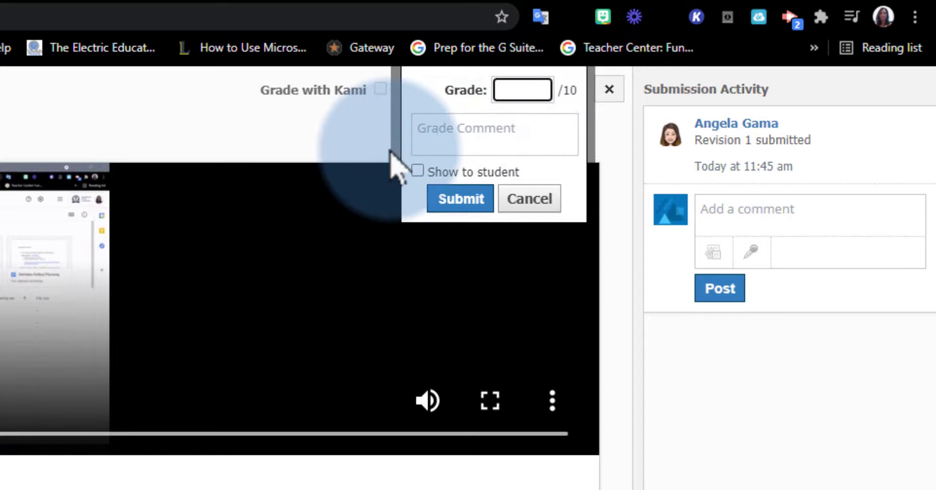
text(10)
click(491, 130)
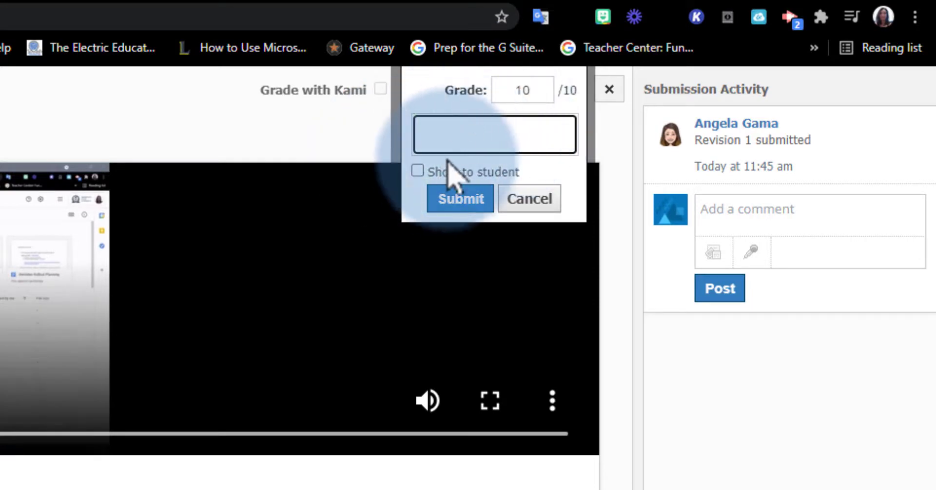
click(417, 171)
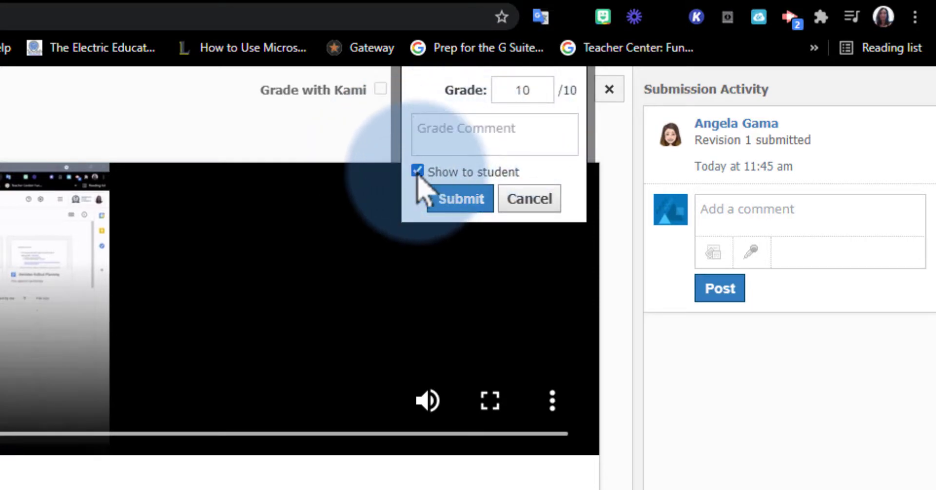
click(418, 171)
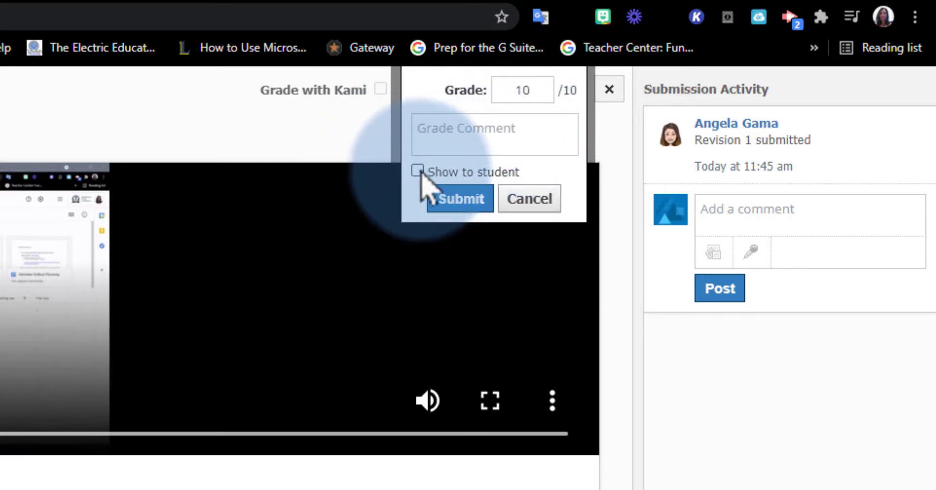
click(471, 199)
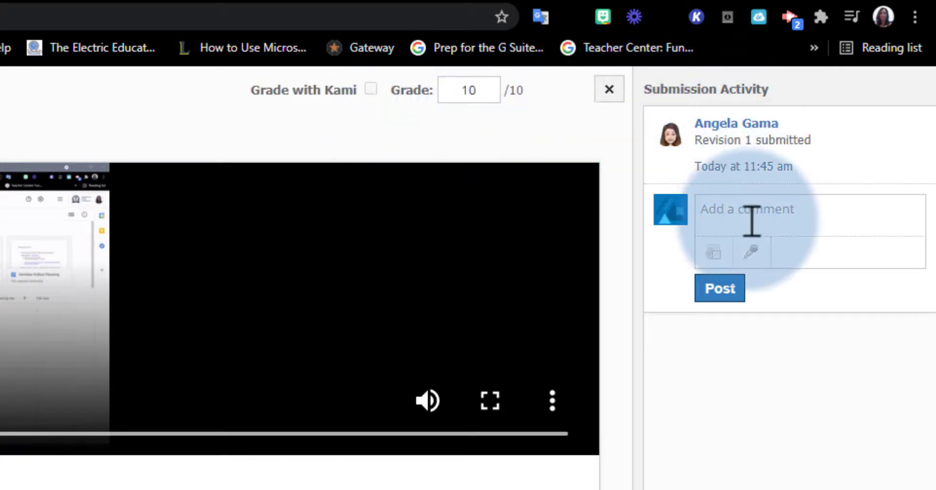